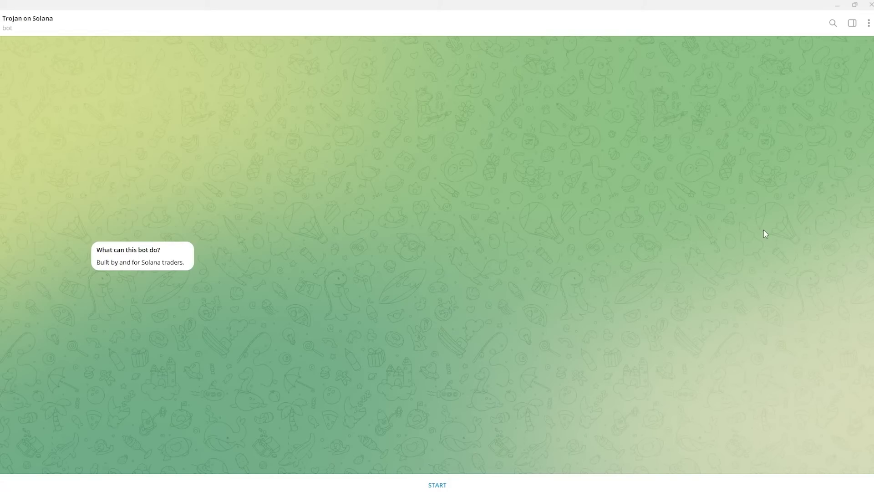
Step: Start the Trojan on Solana bot and copy the address of its Solana wallet
{"action": "left_click", "coordinate": [435, 485]}
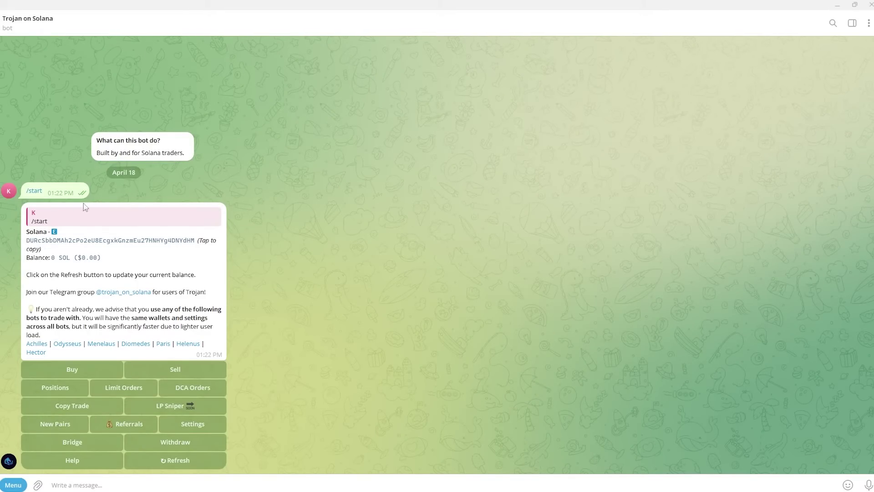
{"action": "mouse_move", "coordinate": [92, 263]}
{"action": "left_click", "coordinate": [160, 241]}
Step: Refresh the bot's wallet and check the SOL balance line in its message
{"action": "left_click", "coordinate": [188, 461]}
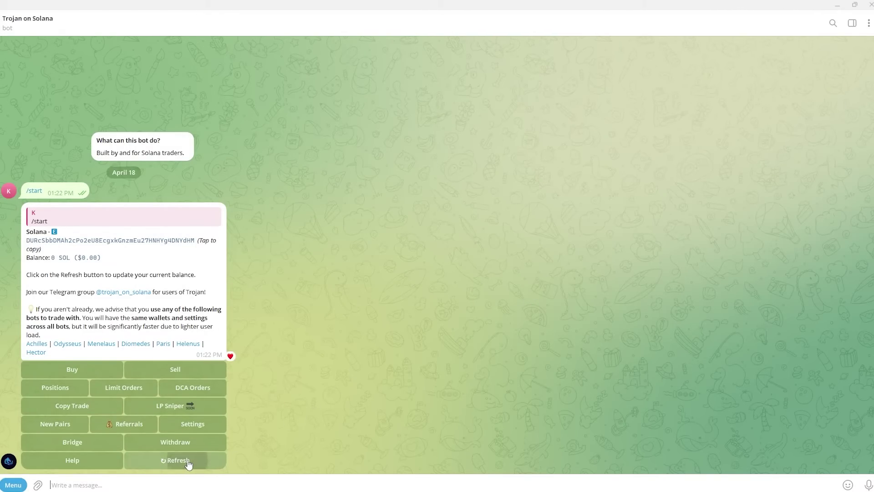
{"action": "left_click_drag", "start_coordinate": [25, 258], "coordinate": [129, 258]}
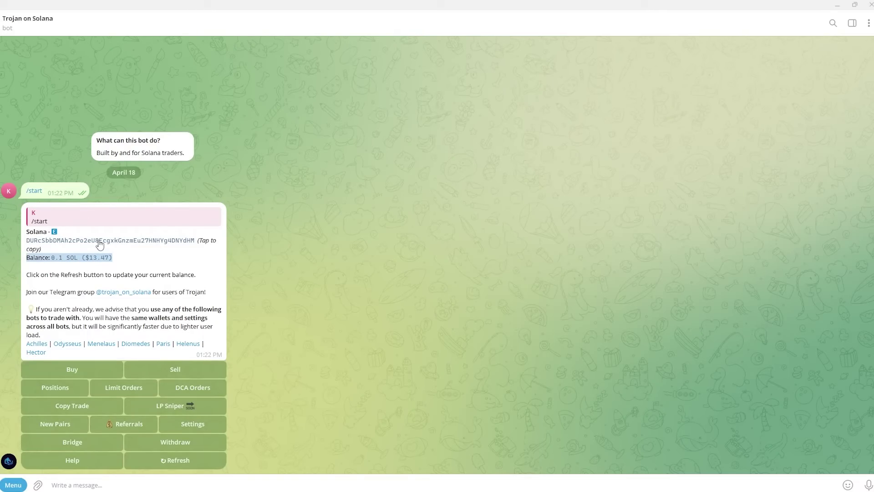
{"action": "left_click", "coordinate": [268, 243]}
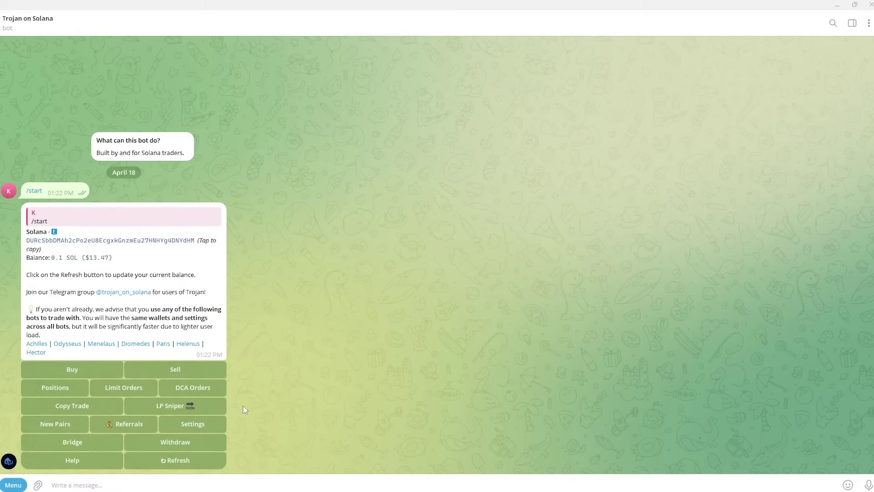
Step: Set the transaction priority fee to Turbo in the bot settings and review the preset buy amounts and slippage
{"action": "left_click", "coordinate": [192, 425]}
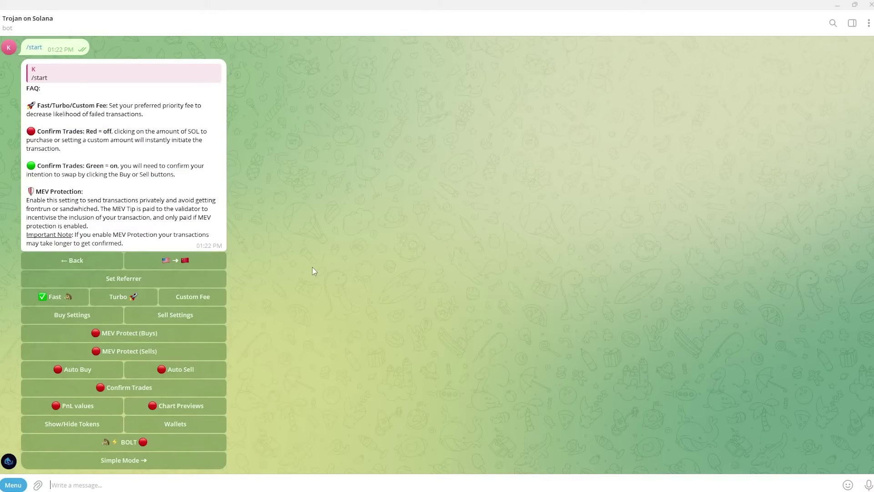
{"action": "left_click", "coordinate": [115, 299]}
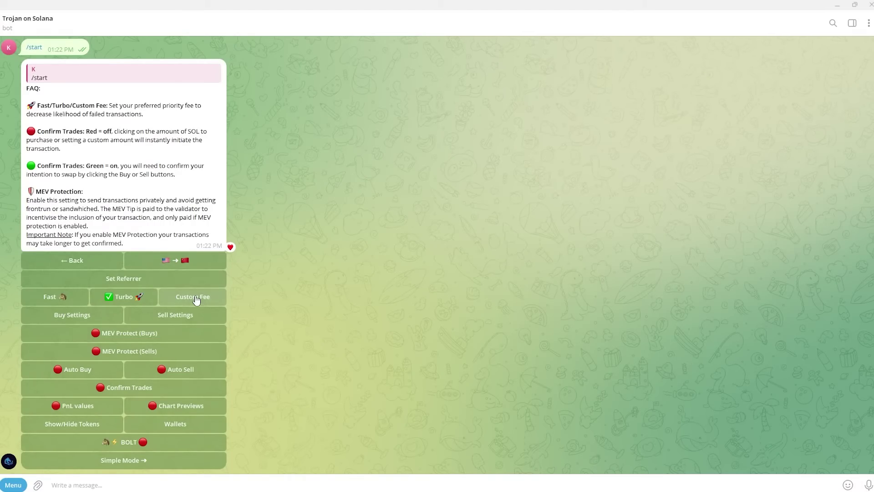
{"action": "left_click", "coordinate": [77, 315]}
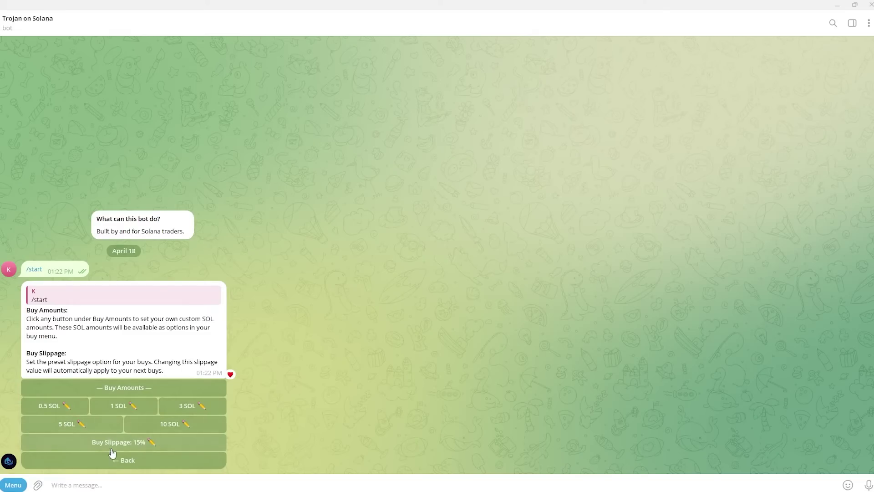
{"action": "left_click", "coordinate": [134, 469]}
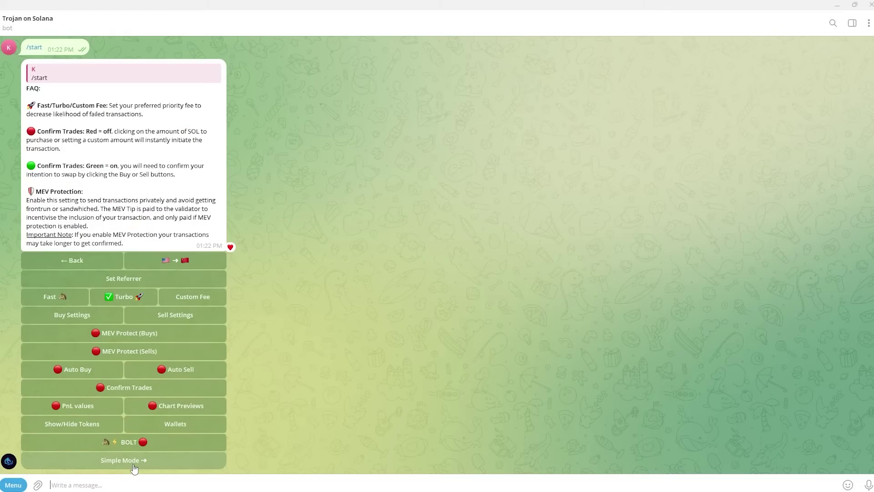
Step: Set the default sell slippage to 20% in the sell settings and return to the main settings
{"action": "left_click", "coordinate": [164, 321]}
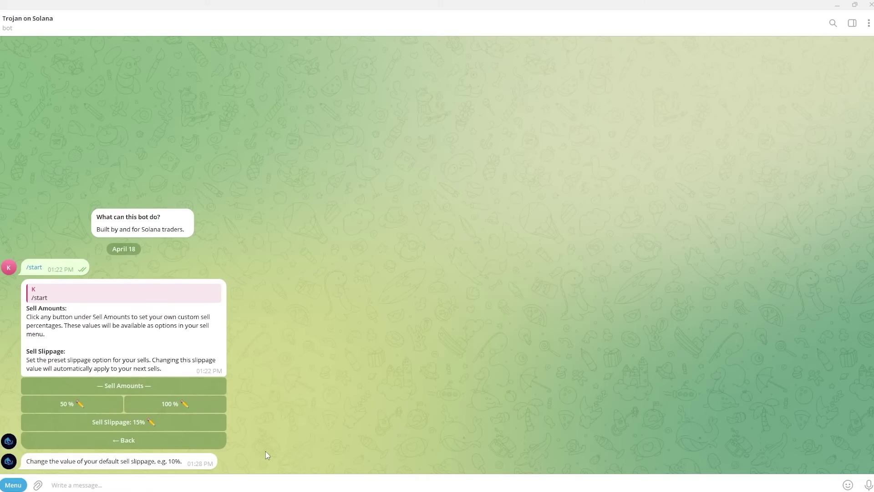
{"action": "type", "text": "20"}
{"action": "key", "text": "Return"}
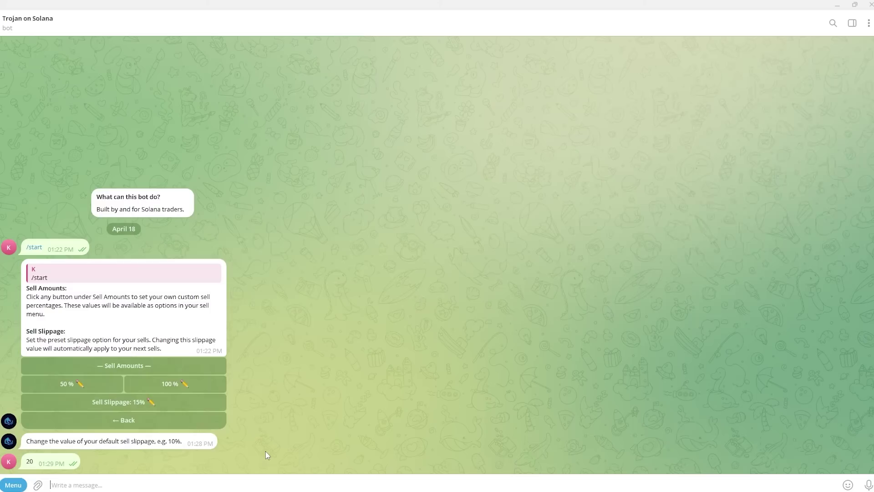
{"action": "left_click", "coordinate": [123, 463]}
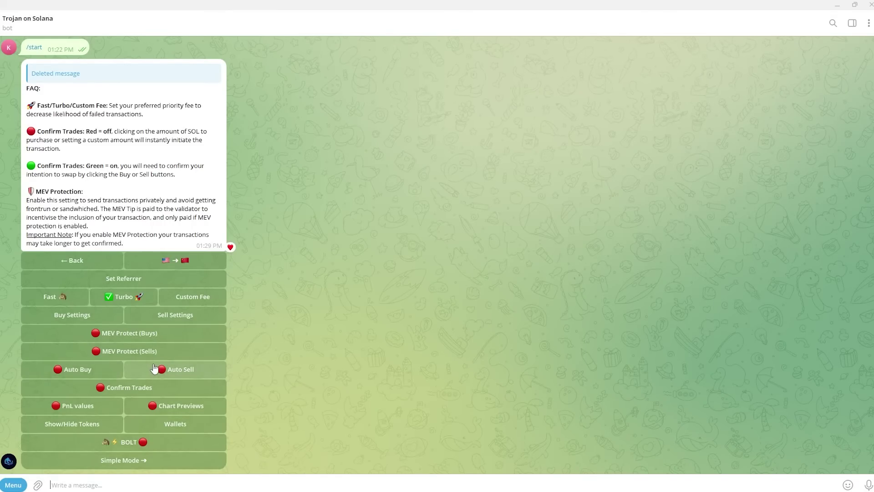
Step: Review the Auto Buy parameters and the Confirm Trades explanation, and turn on PnL values in the bot settings
{"action": "left_click", "coordinate": [78, 370]}
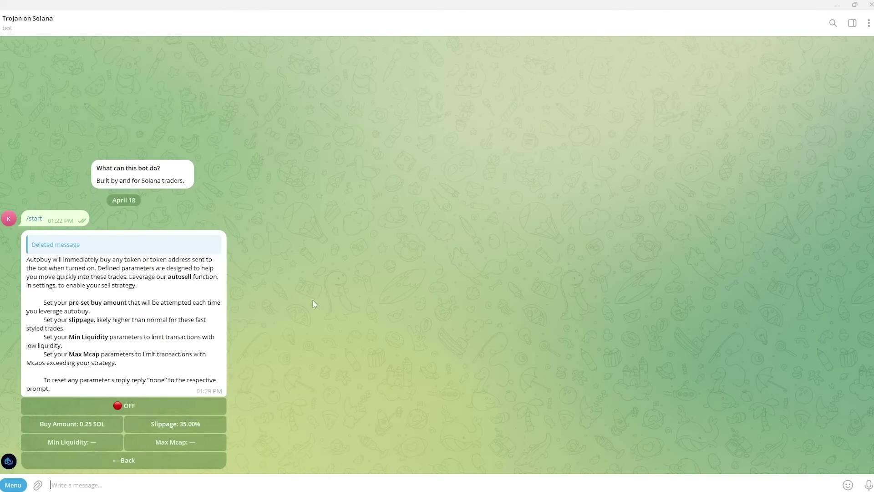
{"action": "left_click", "coordinate": [136, 462]}
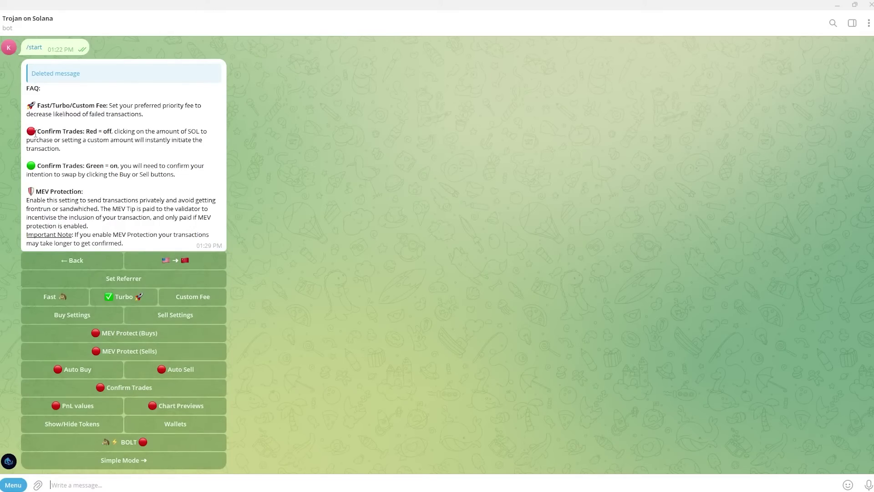
{"action": "left_click_drag", "start_coordinate": [36, 130], "coordinate": [187, 186]}
{"action": "left_click", "coordinate": [187, 186]}
{"action": "left_click", "coordinate": [103, 408]}
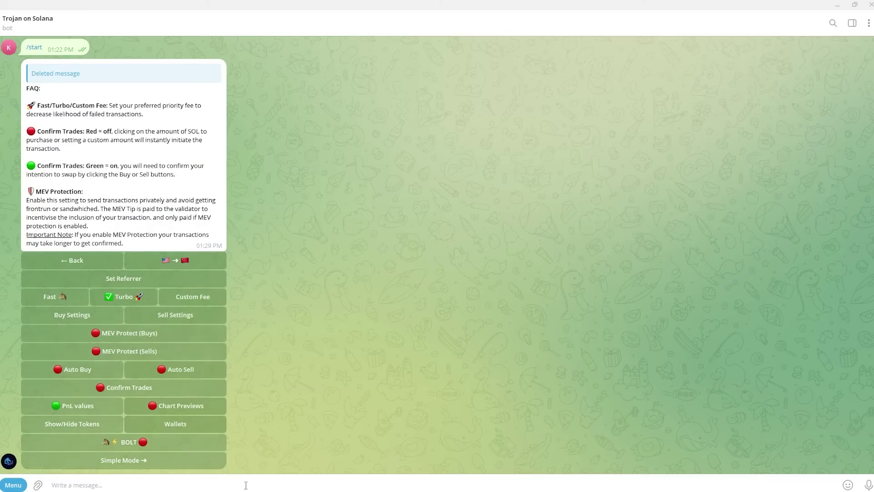
{"action": "left_click", "coordinate": [83, 260]}
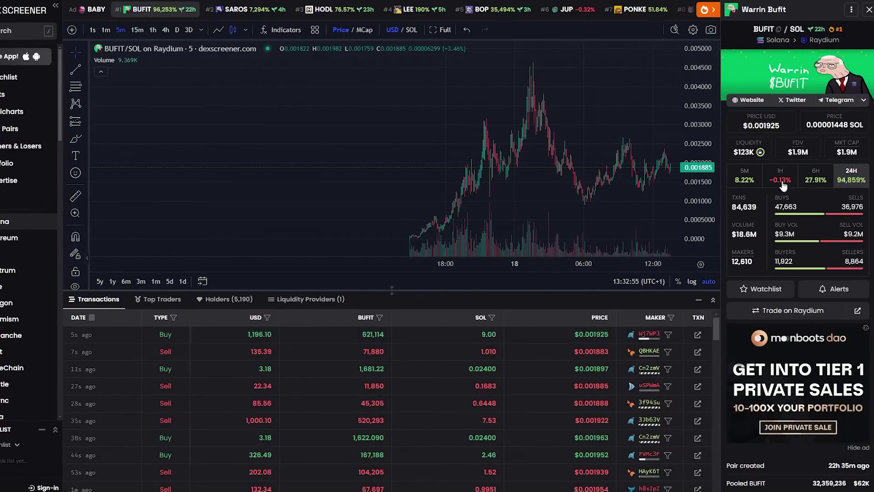
Step: Copy the BUFIT token's contract address from its pair details on DEX Screener and send it to the Trojan bot in Telegram
{"action": "scroll", "coordinate": [802, 122], "scroll_direction": "down", "scroll_amount": 4}
{"action": "scroll", "coordinate": [807, 191], "scroll_direction": "down", "scroll_amount": 1}
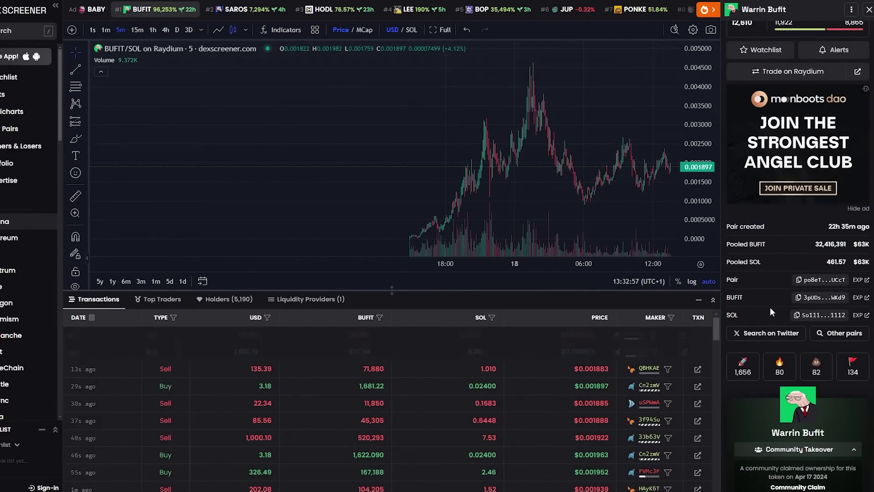
{"action": "double_click", "coordinate": [754, 300]}
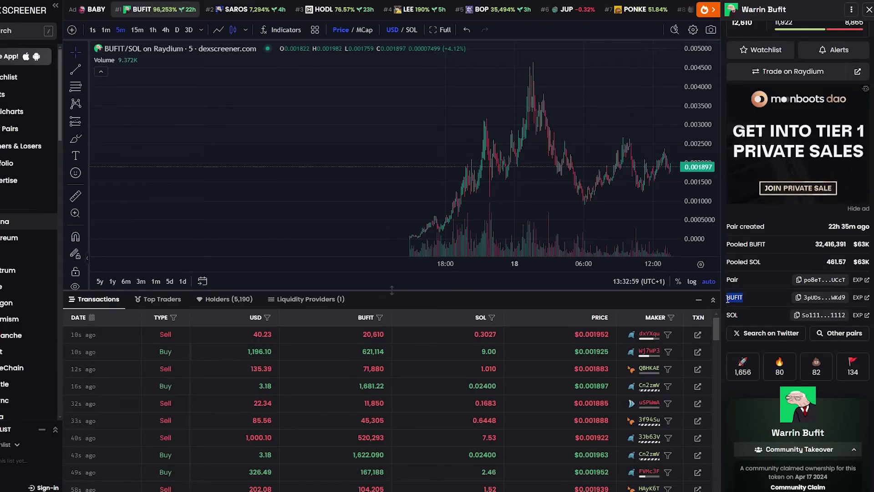
{"action": "left_click", "coordinate": [805, 299]}
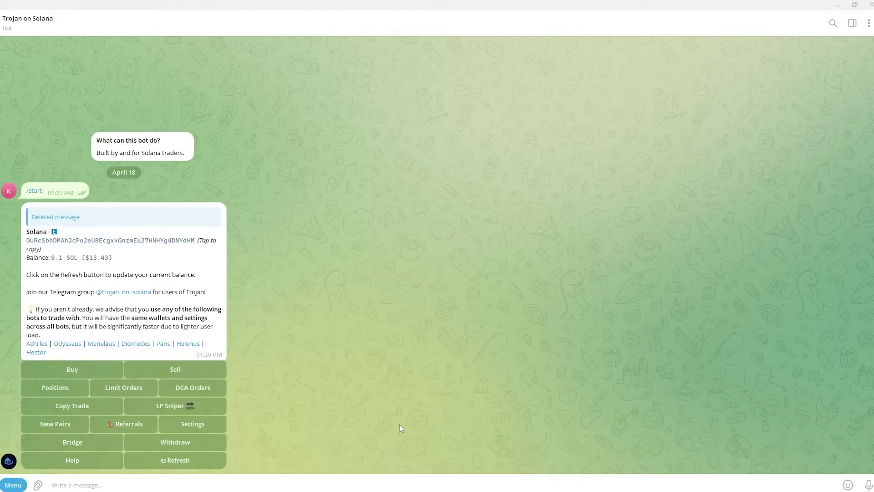
{"action": "key", "text": "ctrl+v"}
{"action": "key", "text": "Return"}
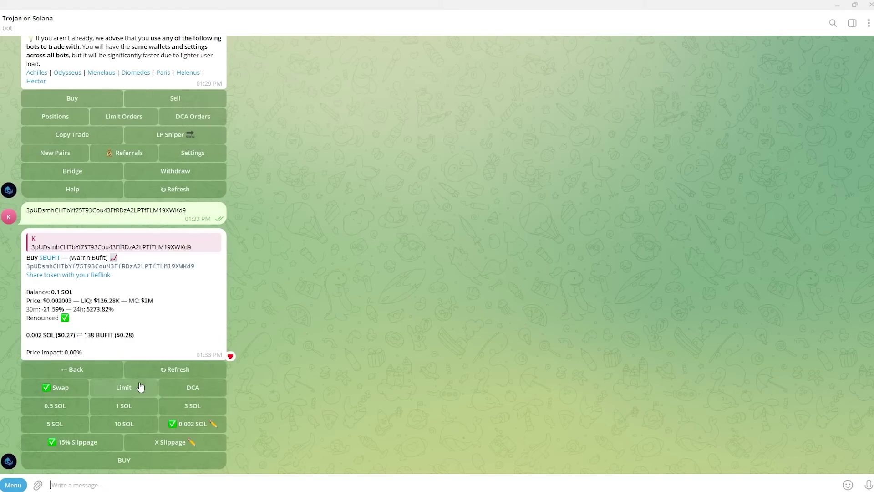
Step: Enter 0.0001 SOL as the custom swap amount for BUFIT, submit the purchase and check its transaction status
{"action": "left_click", "coordinate": [201, 423]}
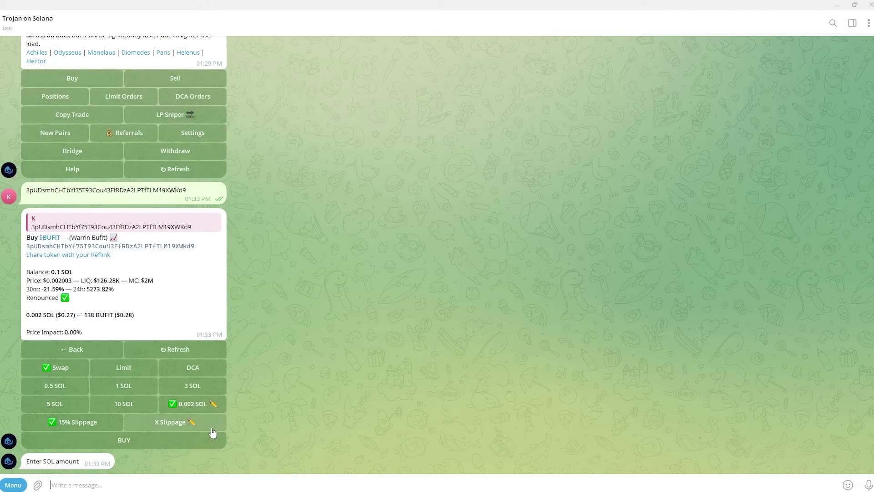
{"action": "type", "text": "0.0001"}
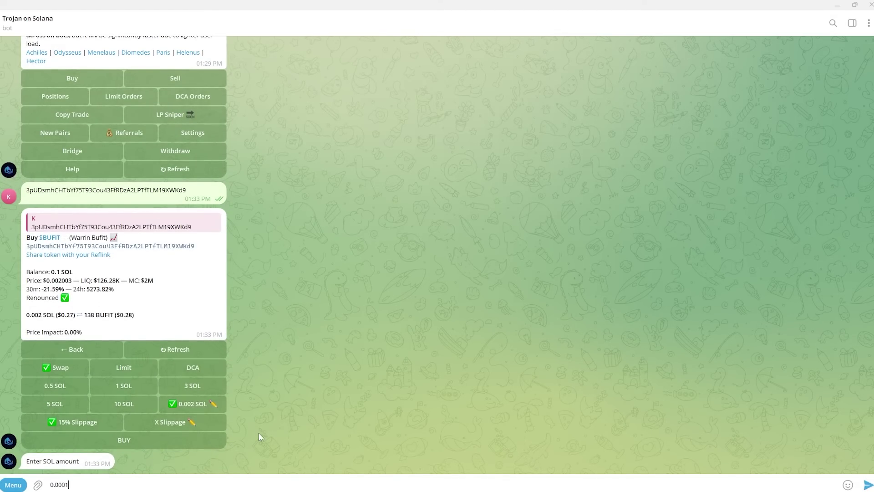
{"action": "key", "text": "Return"}
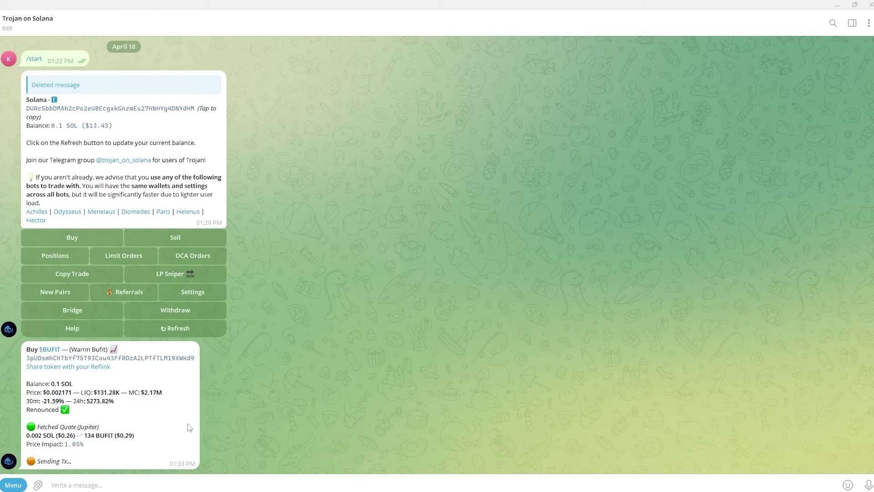
{"action": "left_click_drag", "start_coordinate": [85, 461], "coordinate": [85, 456]}
{"action": "left_click", "coordinate": [85, 457]}
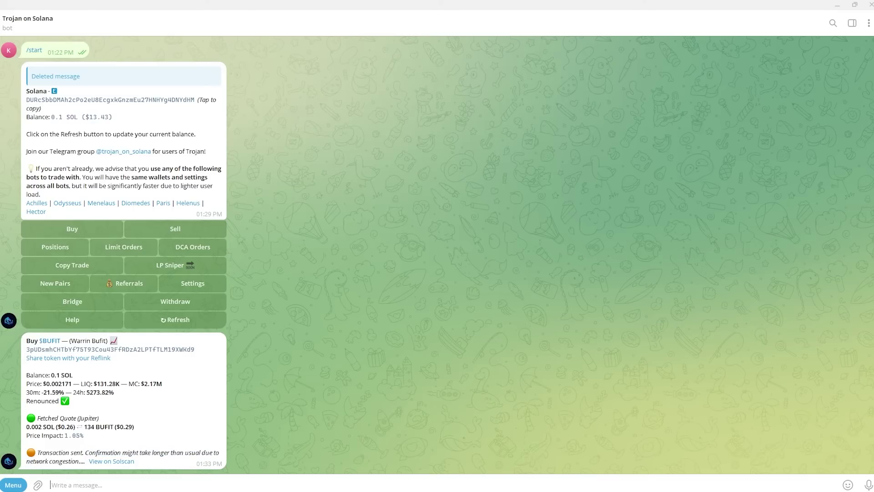
{"action": "double_click", "coordinate": [102, 470]}
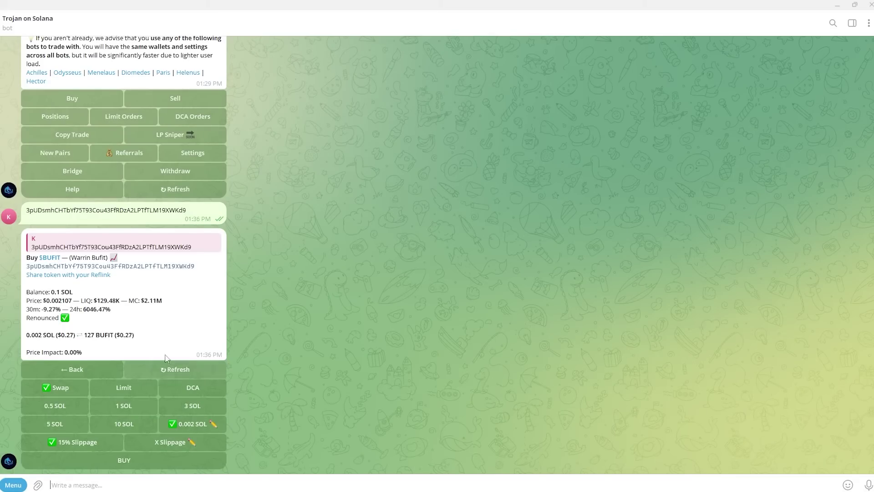
Step: Switch the BUFIT buy to a limit order and set its trigger price to -30%
{"action": "double_click", "coordinate": [132, 391]}
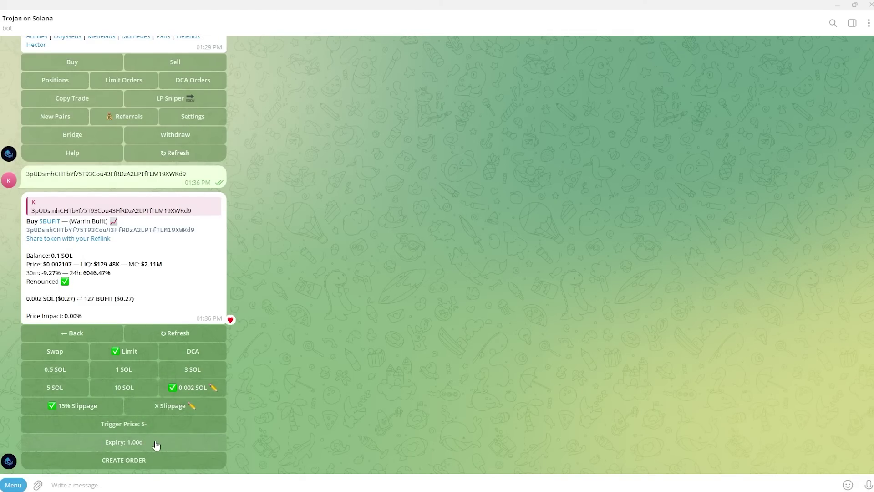
{"action": "left_click_drag", "start_coordinate": [44, 264], "coordinate": [63, 264]}
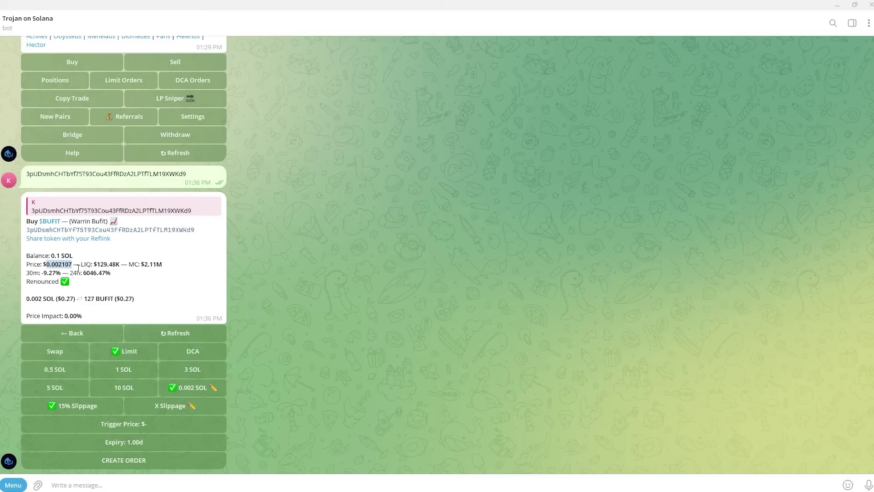
{"action": "left_click", "coordinate": [163, 428]}
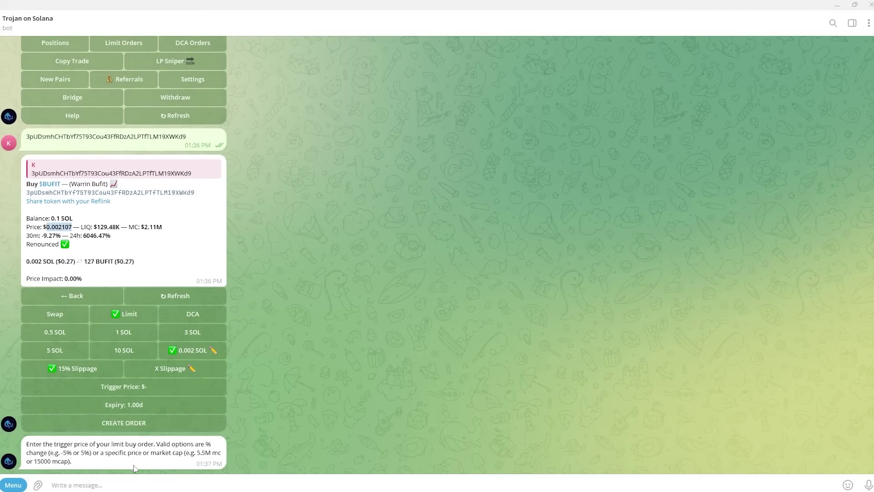
{"action": "left_click", "coordinate": [199, 465]}
{"action": "double_click", "coordinate": [337, 414]}
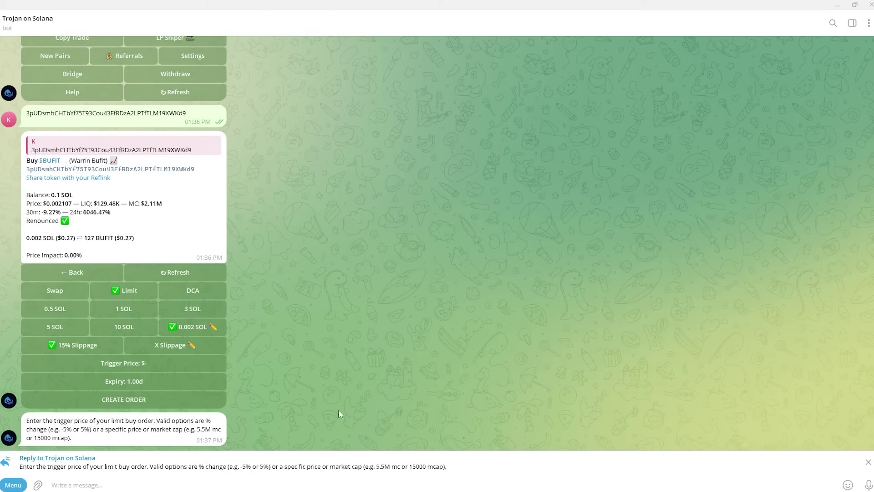
{"action": "type", "text": "-30%"}
{"action": "key", "text": "Return"}
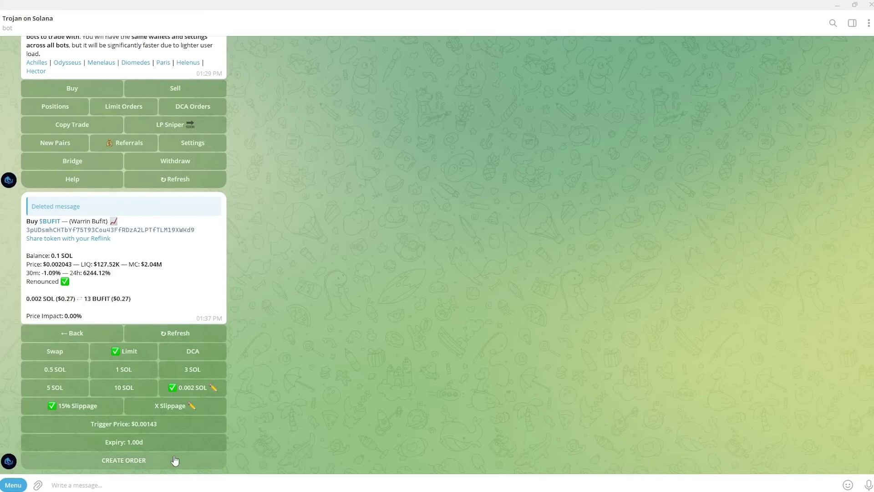
Step: Switch the BUFIT buy to a DCA order with a 5m interval and a 30m duration
{"action": "left_click", "coordinate": [218, 352]}
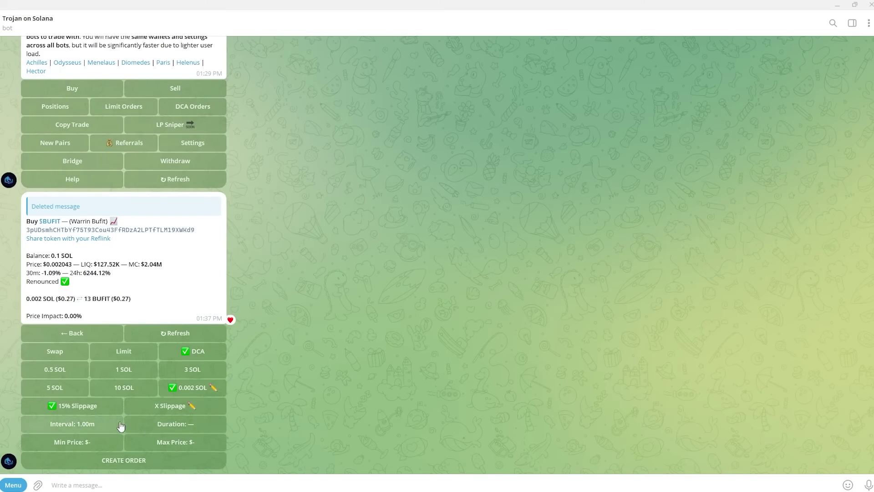
{"action": "left_click", "coordinate": [63, 424]}
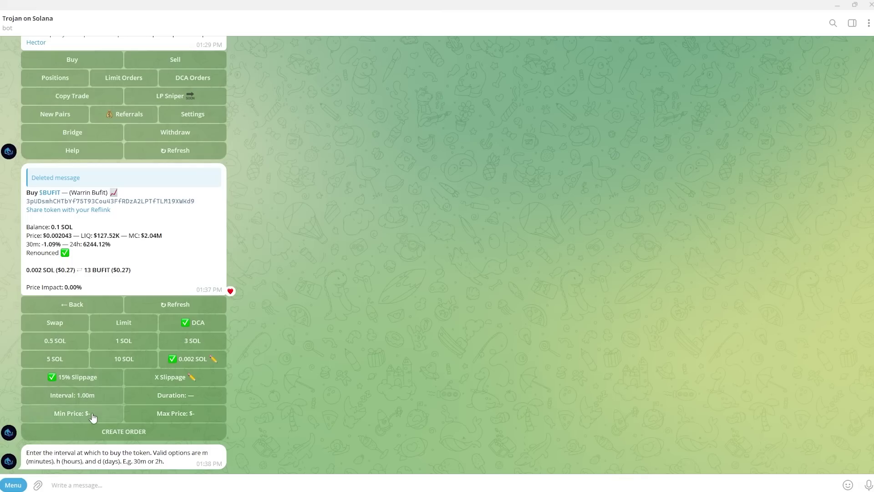
{"action": "type", "text": "5m"}
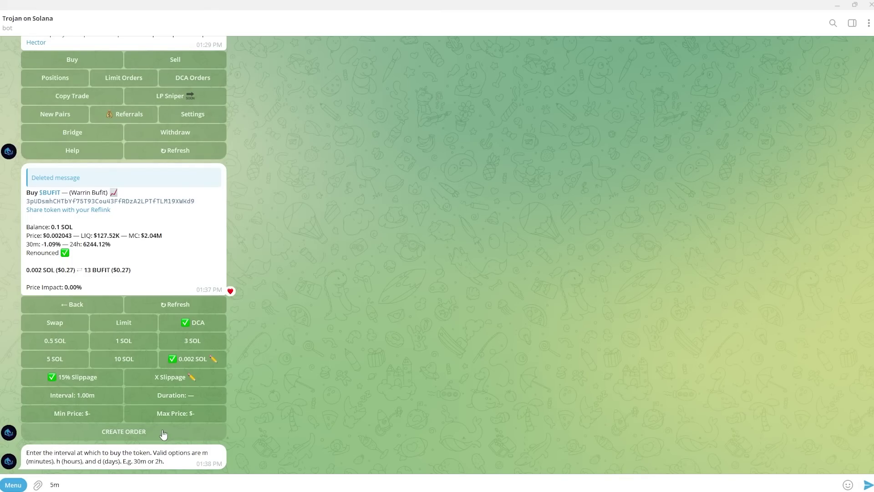
{"action": "key", "text": "Return"}
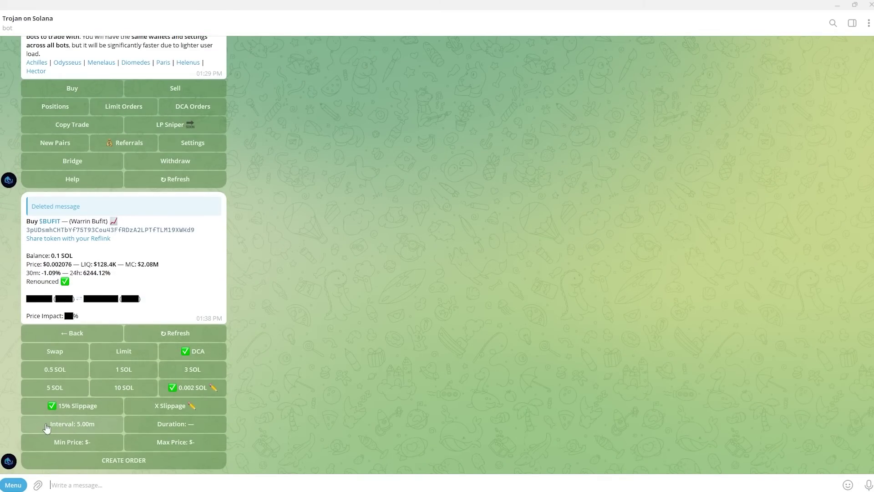
{"action": "left_click", "coordinate": [199, 426]}
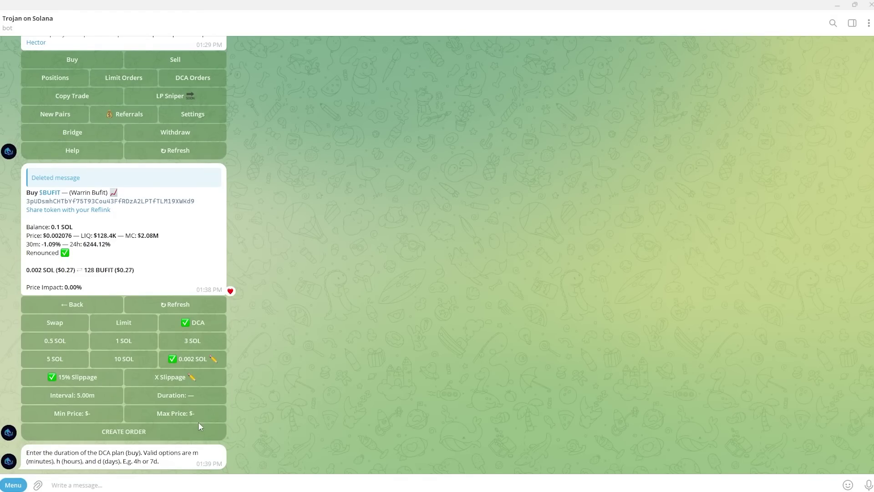
{"action": "type", "text": "30m"}
{"action": "key", "text": "Return"}
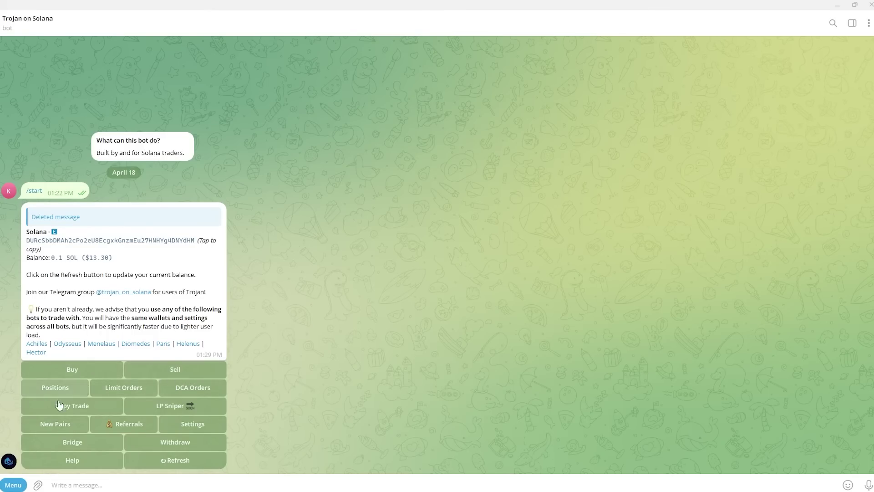
Step: Review the open token positions in the Trojan bot and open BUFIT from the list of tokens to sell
{"action": "left_click", "coordinate": [54, 386]}
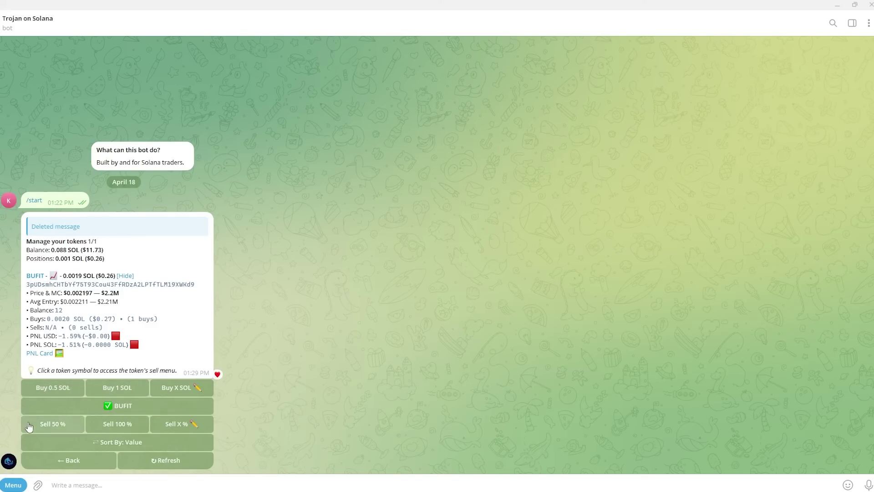
{"action": "left_click", "coordinate": [69, 460]}
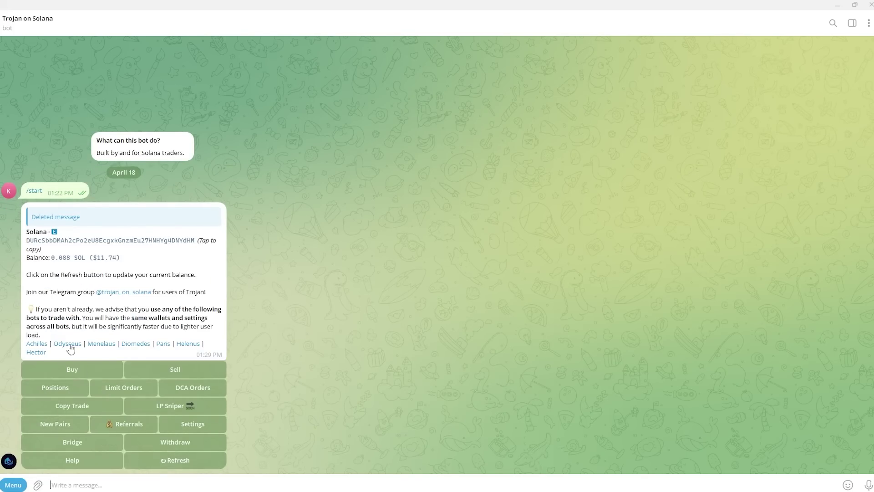
{"action": "left_click", "coordinate": [180, 371]}
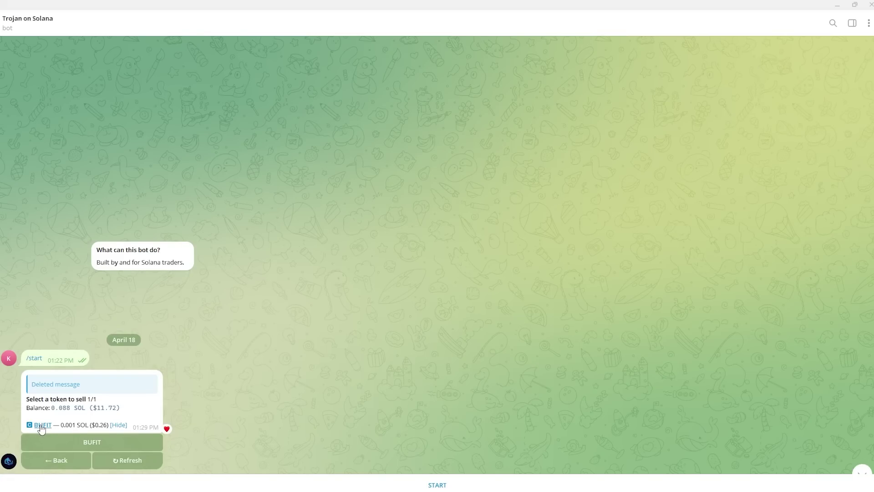
{"action": "left_click", "coordinate": [437, 485]}
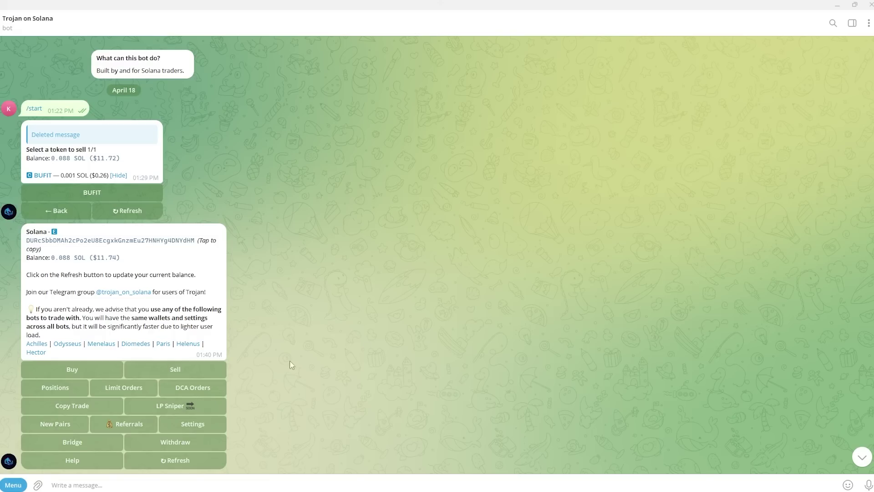
Step: Open the alternative Diomedes bot linked in the Trojan main menu message and start it
{"action": "left_click", "coordinate": [82, 406]}
{"action": "left_click", "coordinate": [135, 344]}
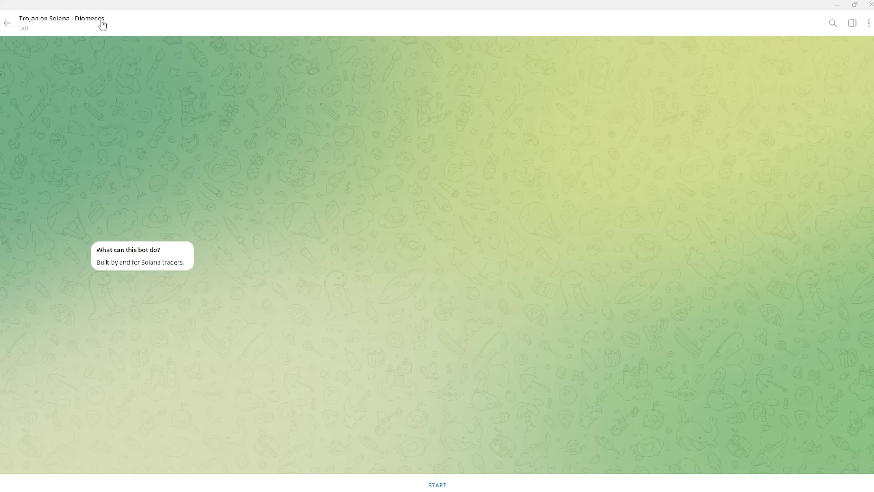
{"action": "left_click", "coordinate": [454, 486]}
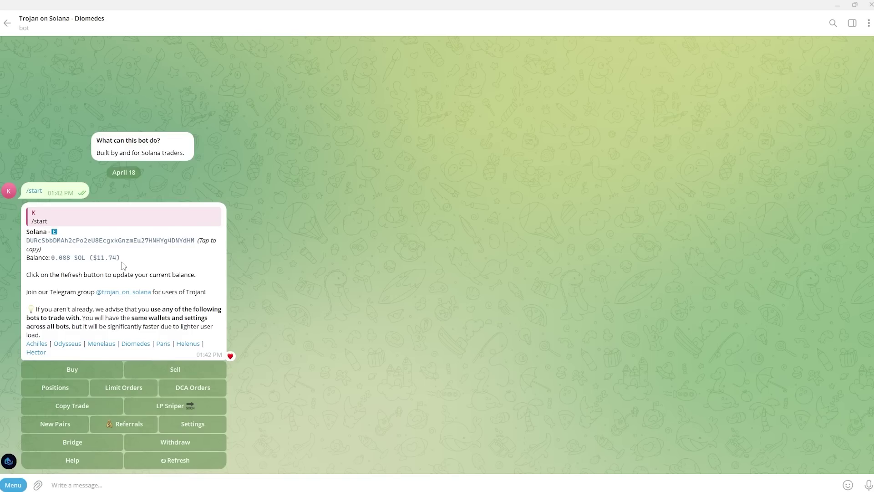
{"action": "left_click", "coordinate": [376, 247]}
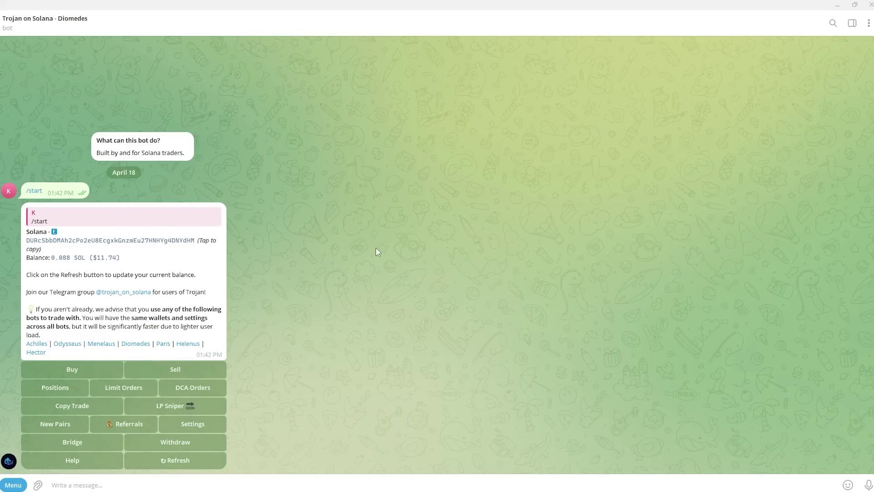